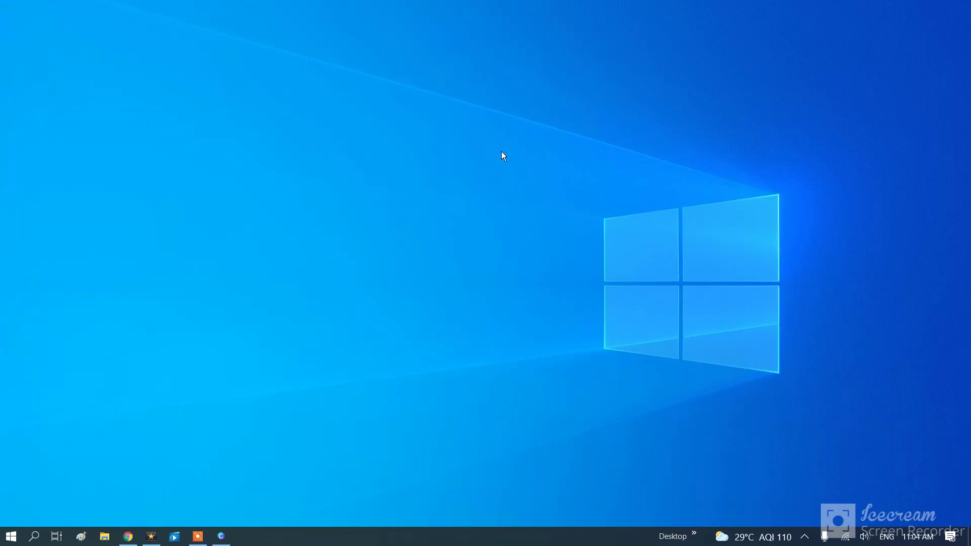
click(825, 537)
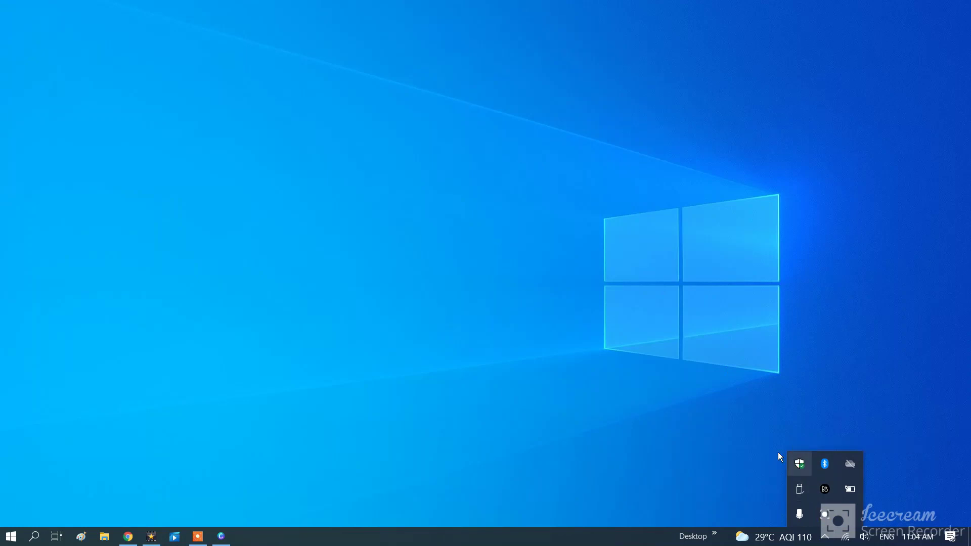
click(587, 296)
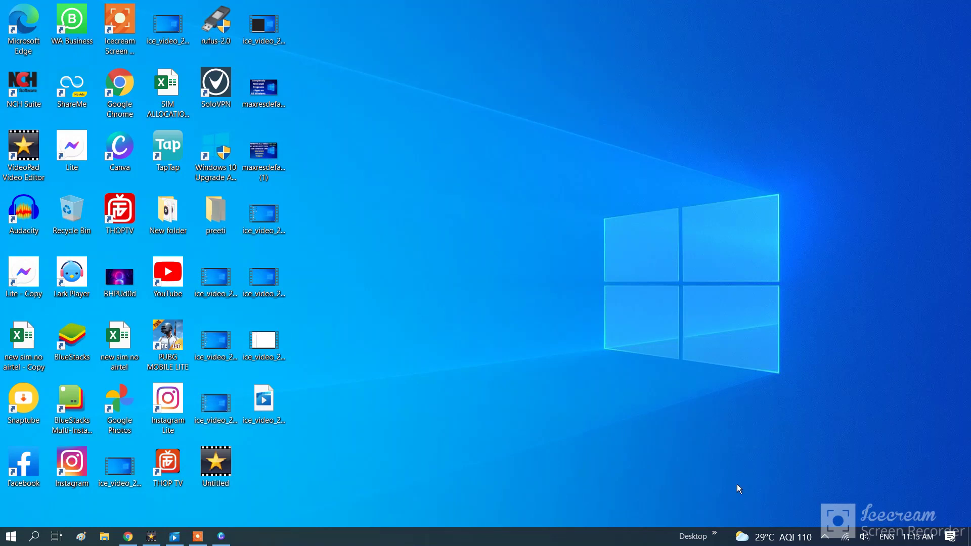
- Open the Virus & threat protection settings of Windows Security from the Update & Security settings
click(11, 536)
mouse_move(19, 484)
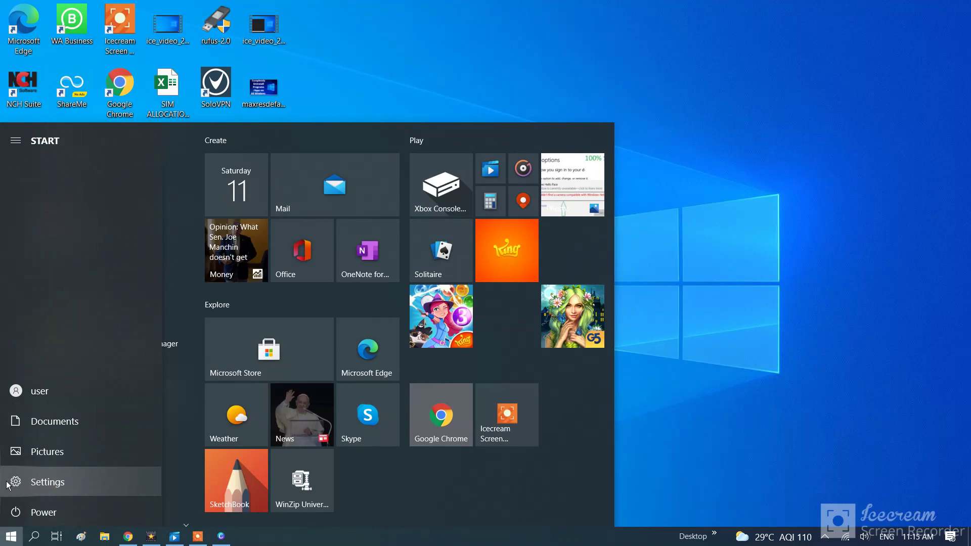
click(15, 483)
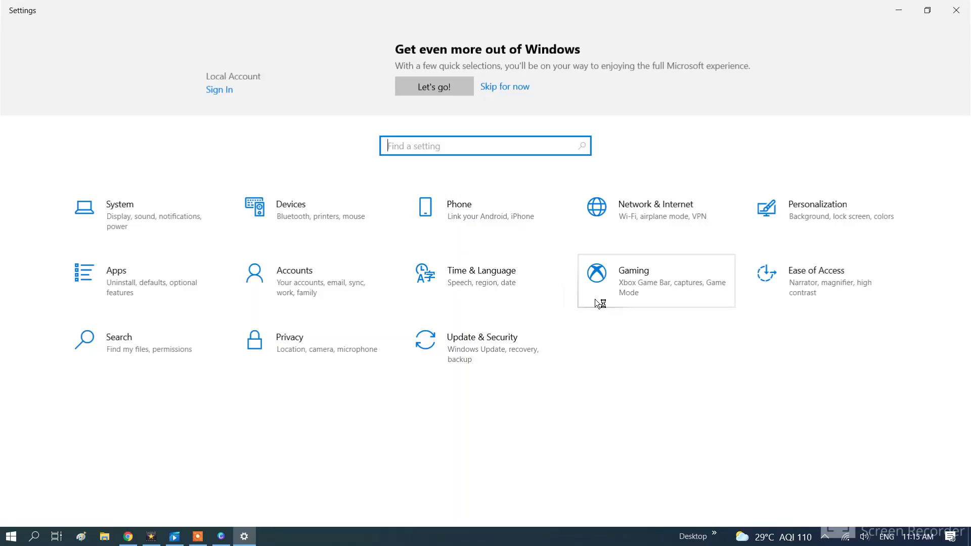
click(473, 345)
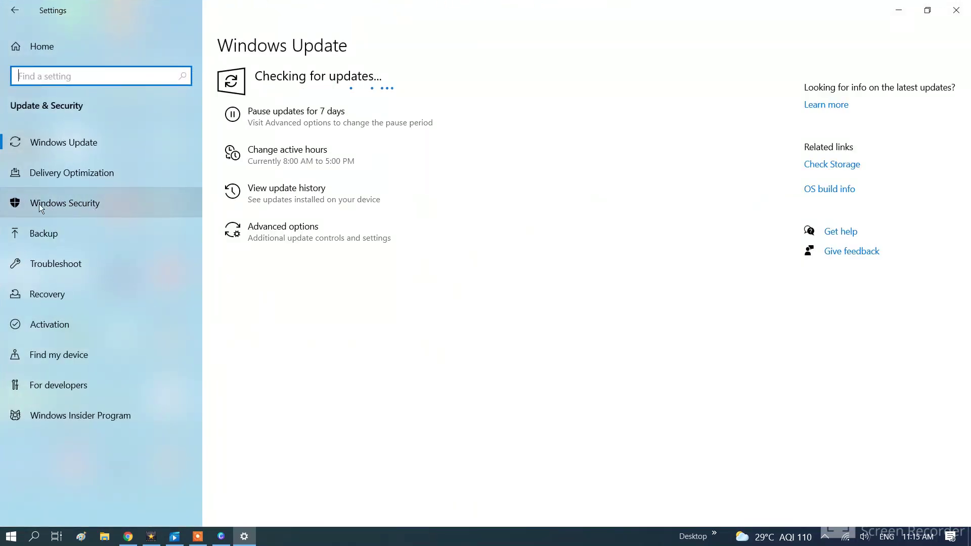
click(71, 201)
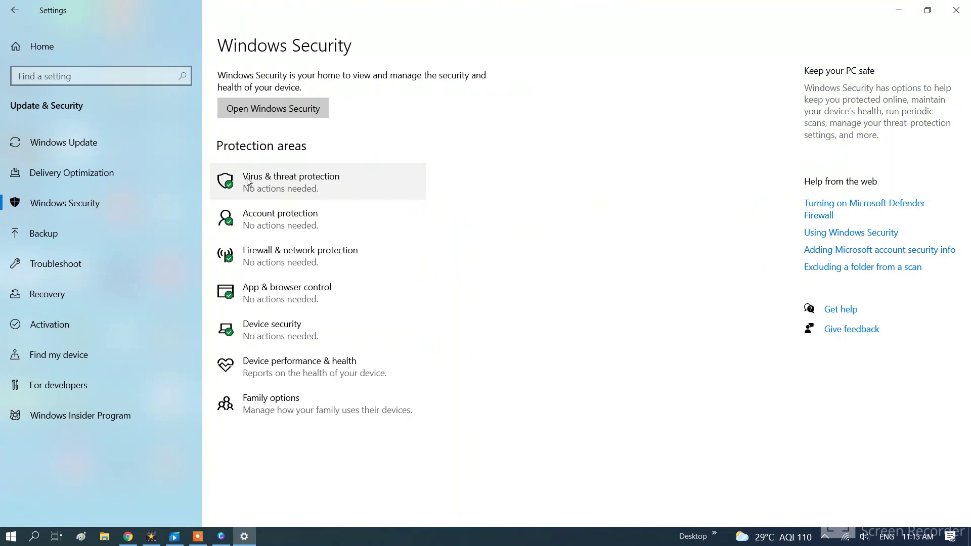
click(288, 182)
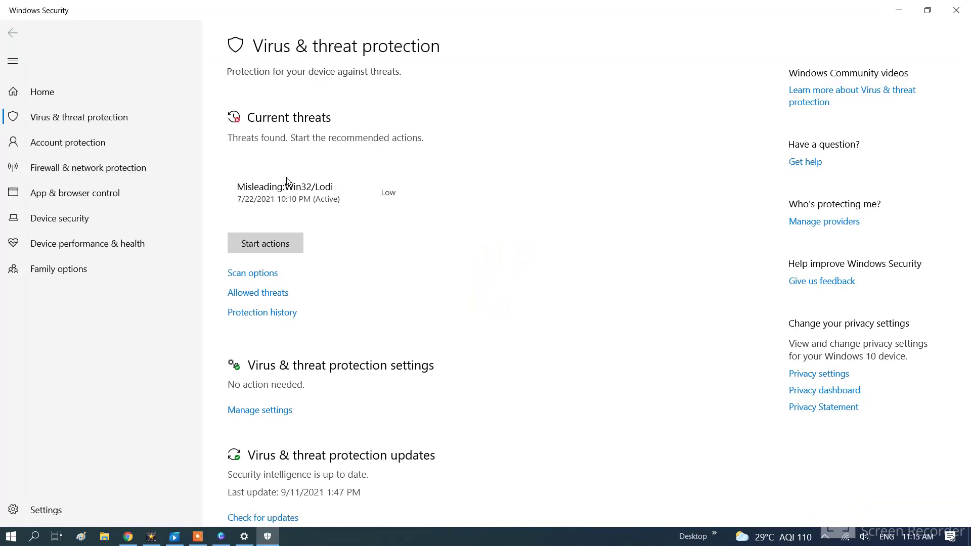
scroll(300, 277, down, 3)
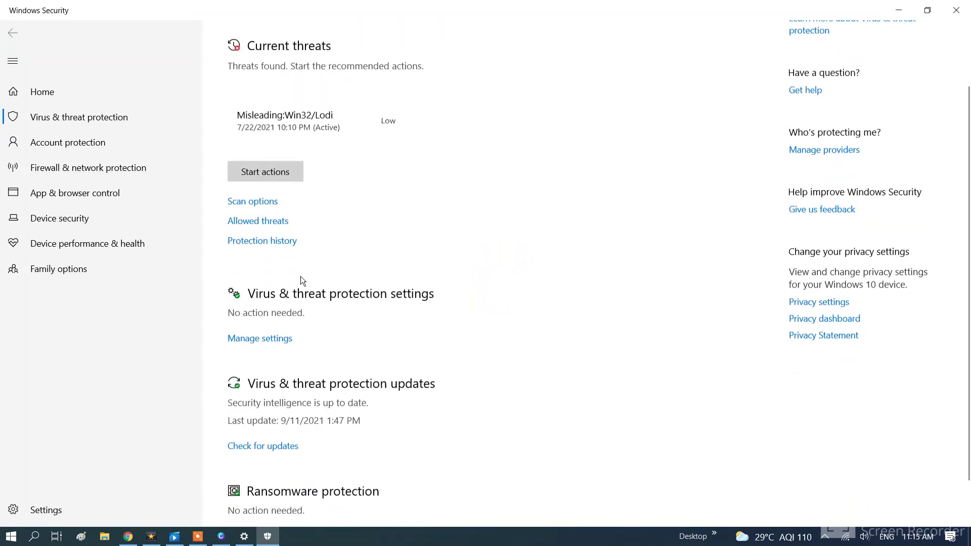
click(271, 336)
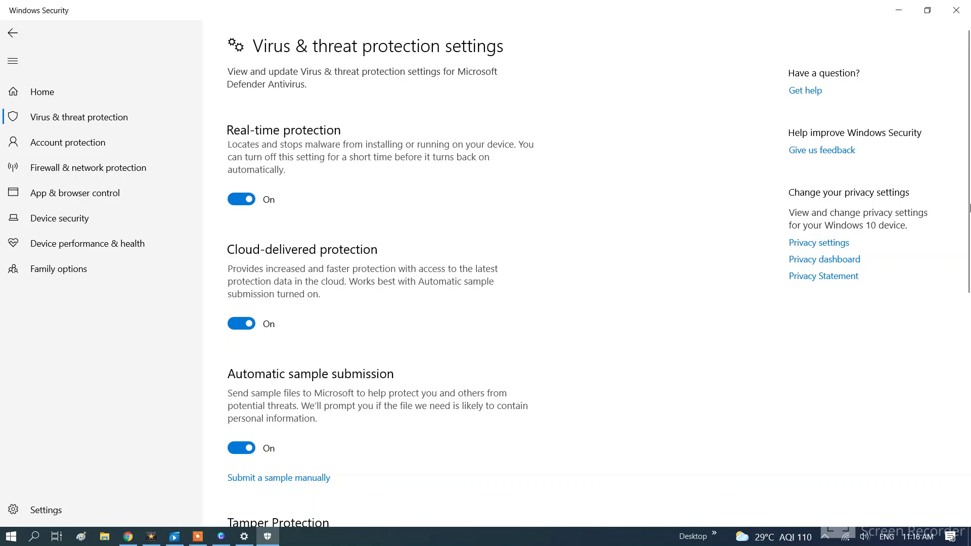
- Turn off Tamper Protection in the Virus & threat protection settings and allow the change
scroll(959, 307, down, 4)
drag(959, 307, 949, 329)
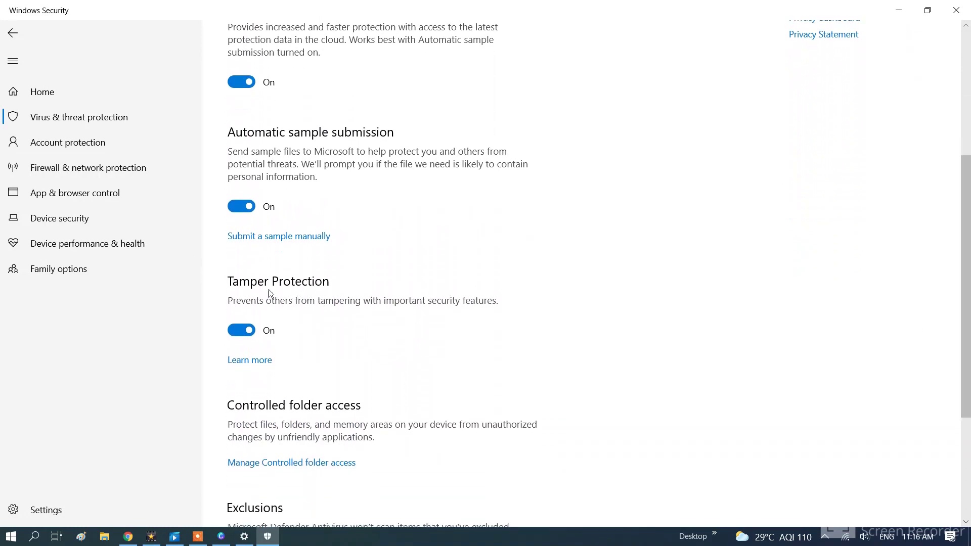
click(241, 331)
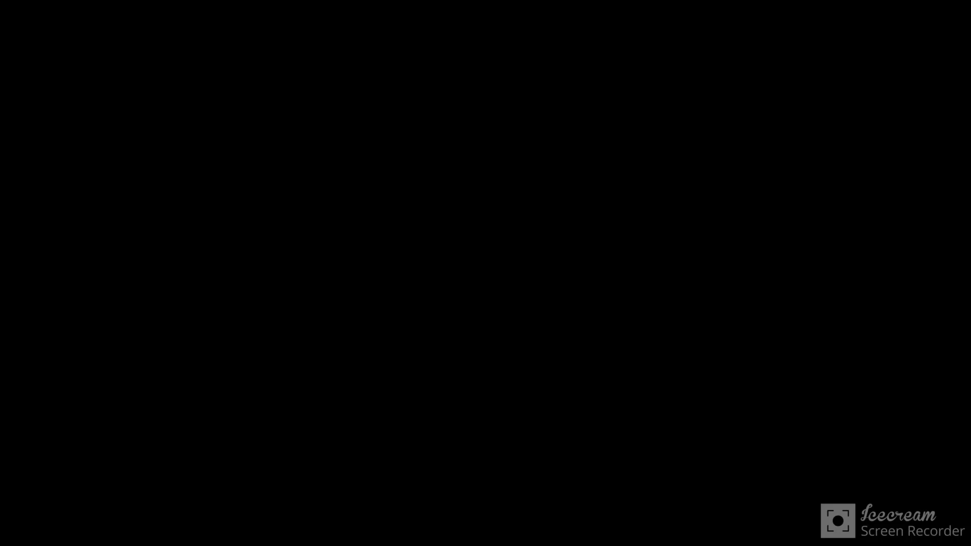
click(417, 344)
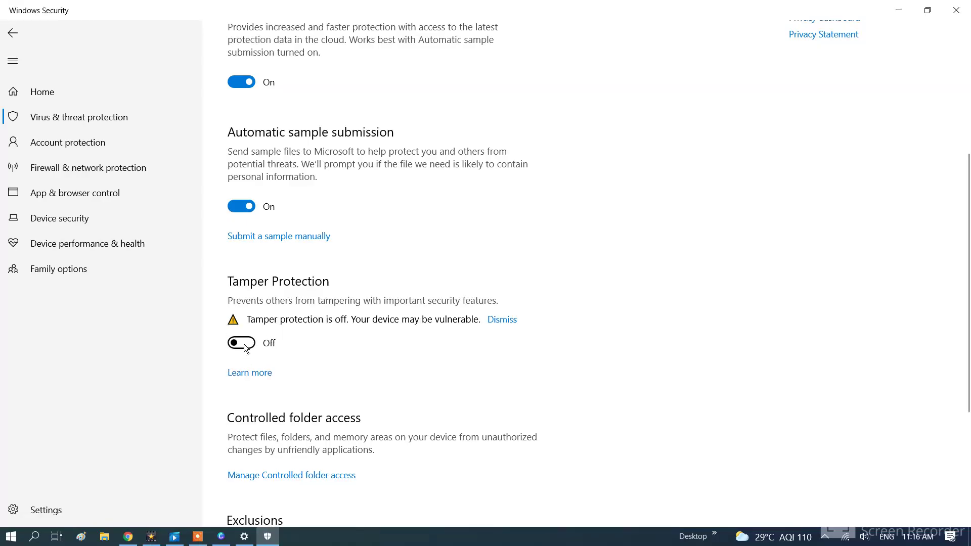
- Turn Real-time protection, Cloud-delivered protection and Automatic sample submission off, and turn all three back on
scroll(229, 199, up, 5)
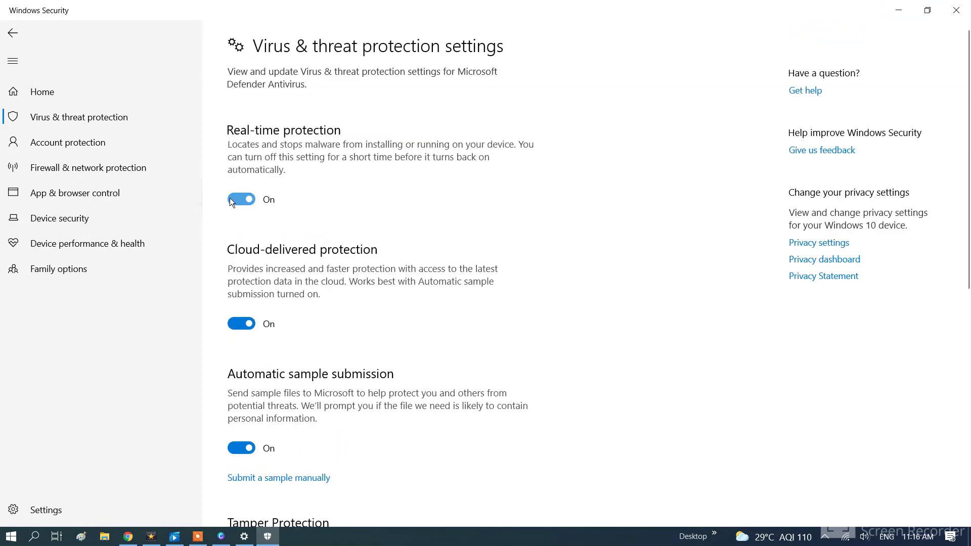
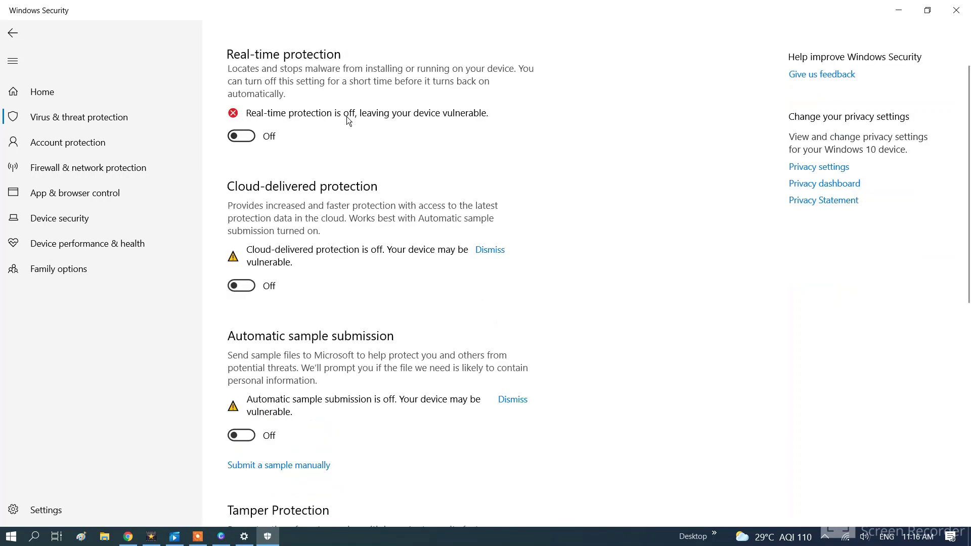
click(244, 136)
click(245, 273)
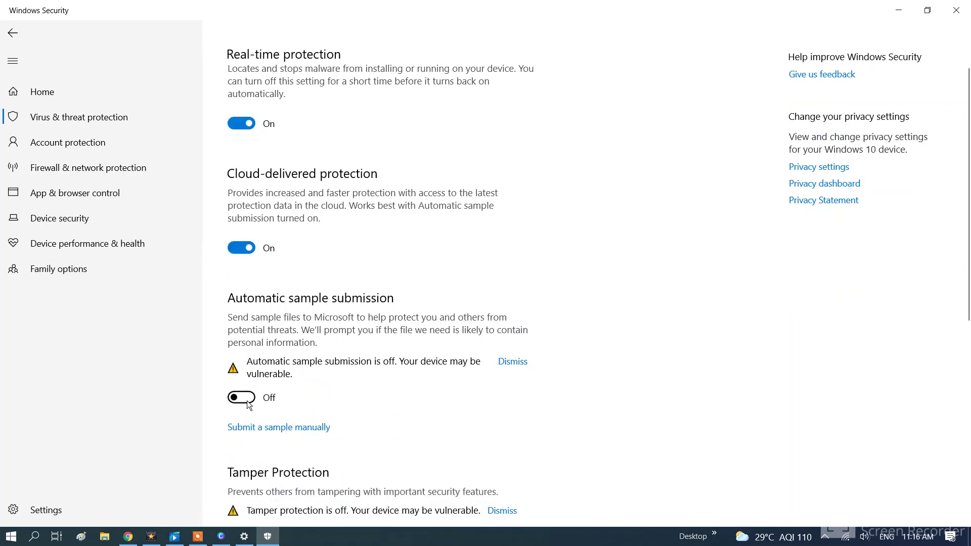
click(243, 397)
scroll(498, 364, down, 3)
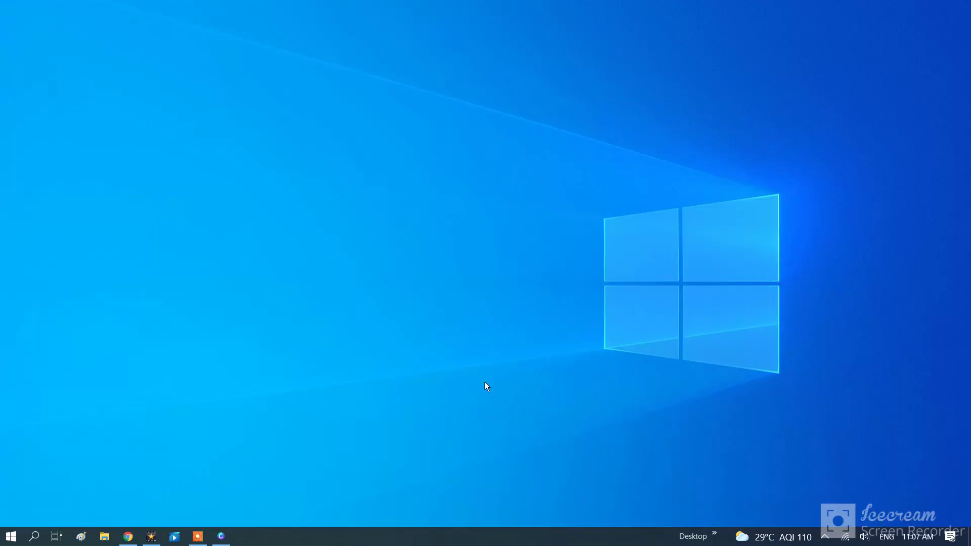
- Launch the Registry Editor by running regedit from the Run dialog and allow it to make changes
click(34, 539)
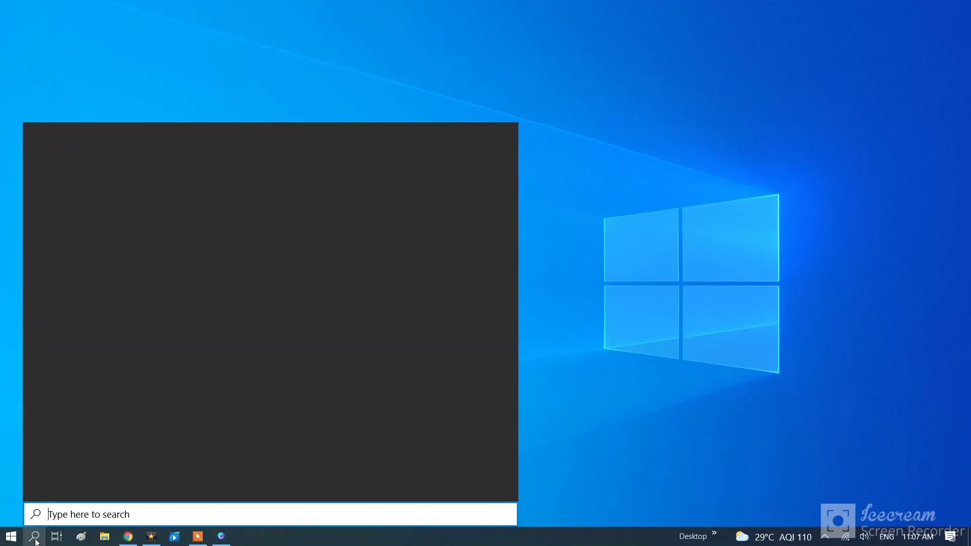
text(run)
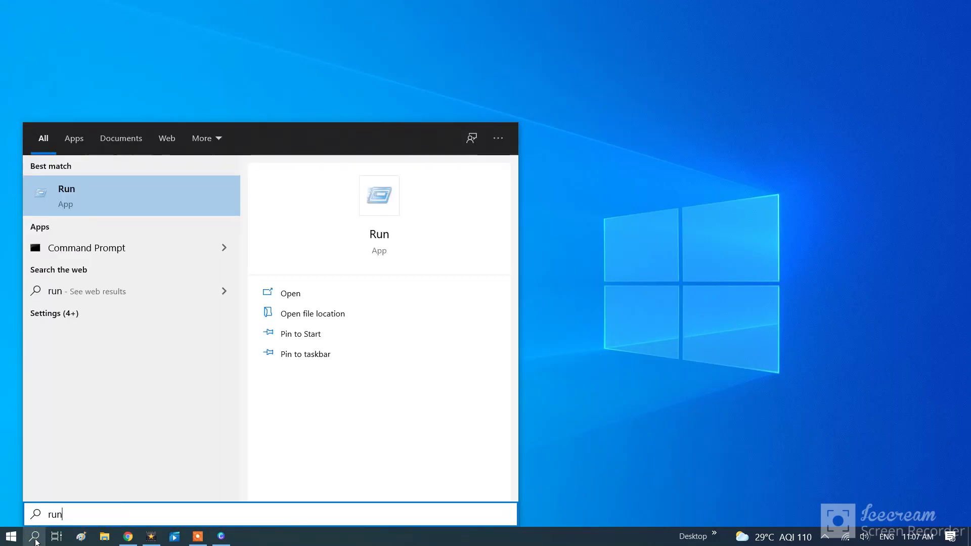
click(86, 202)
drag(147, 403, 545, 190)
click(499, 243)
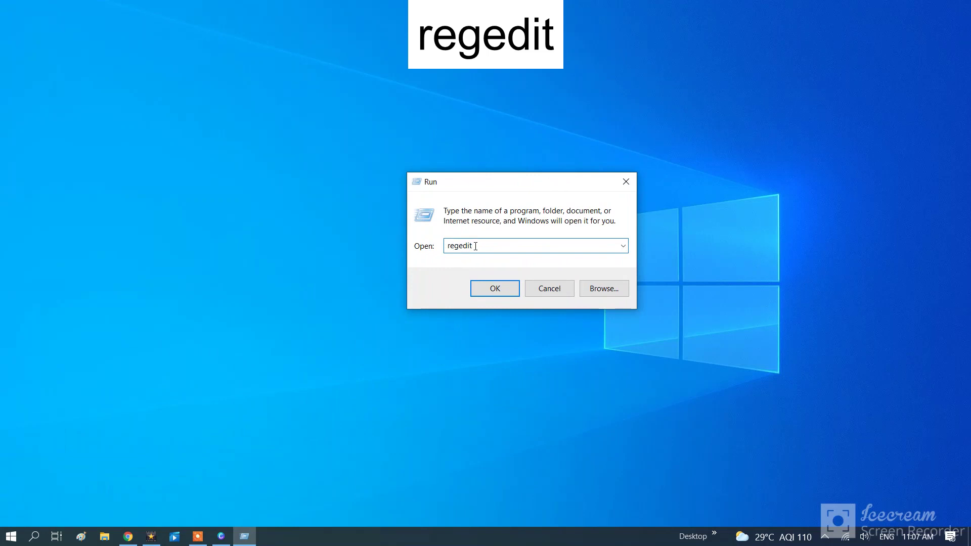
click(496, 291)
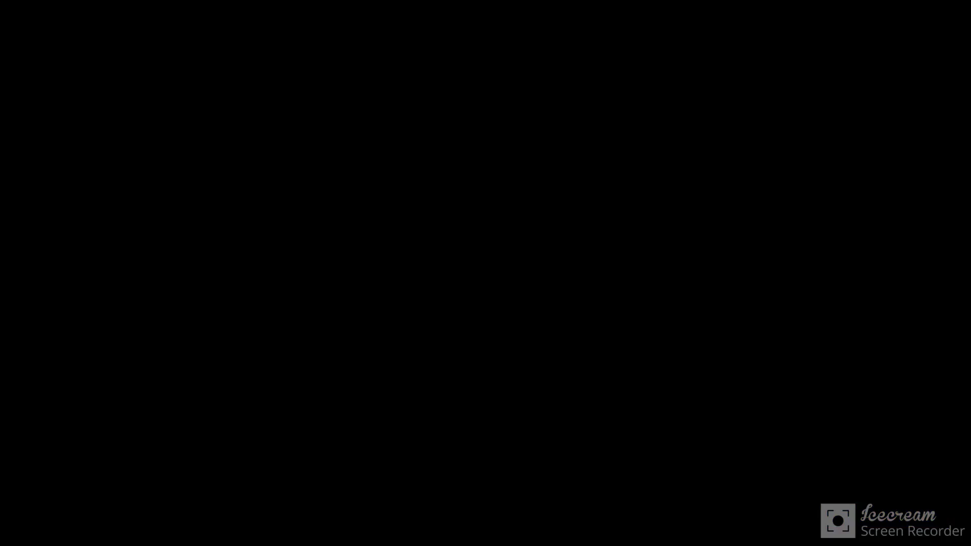
click(425, 347)
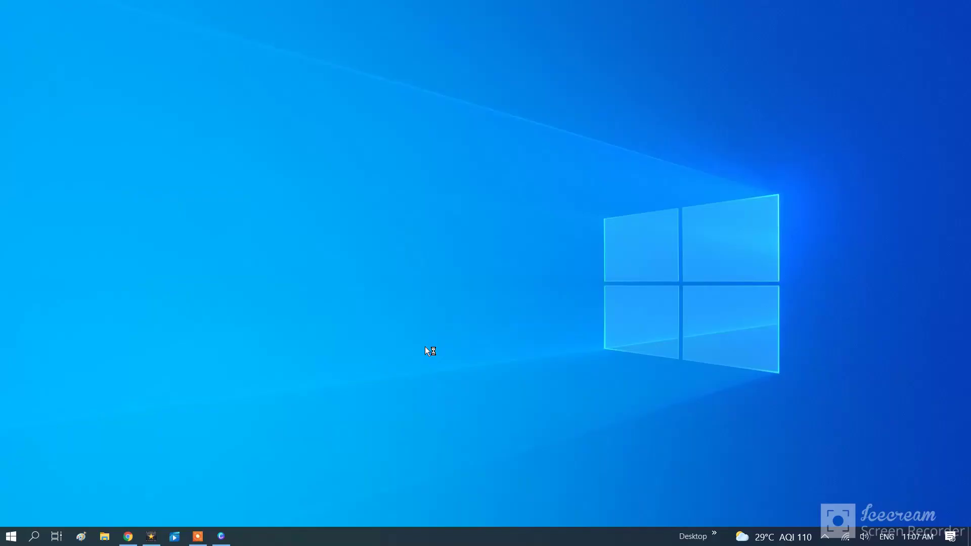
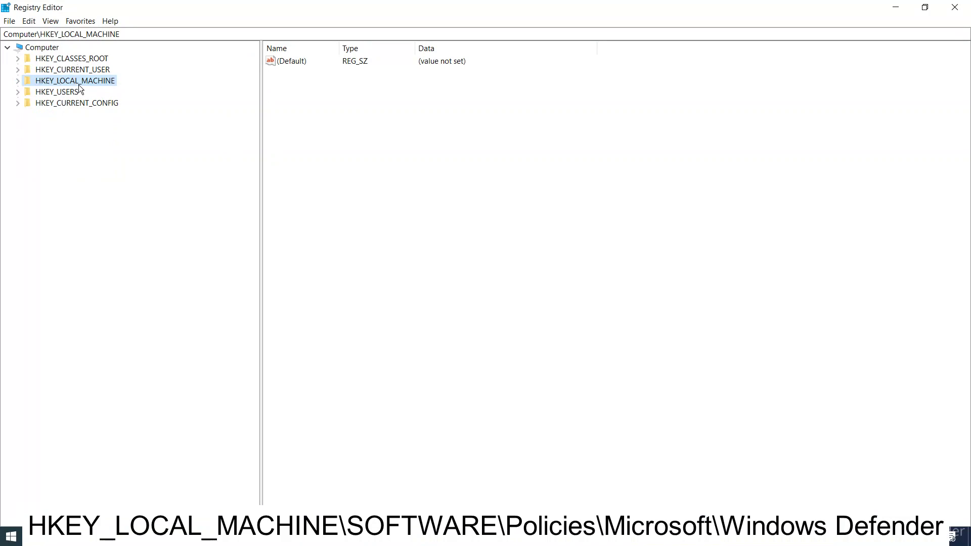
- Go to the registry key HKEY_LOCAL_MACHINE\SOFTWARE\Policies\Microsoft\Windows Defender
click(19, 81)
click(19, 82)
double_click(49, 80)
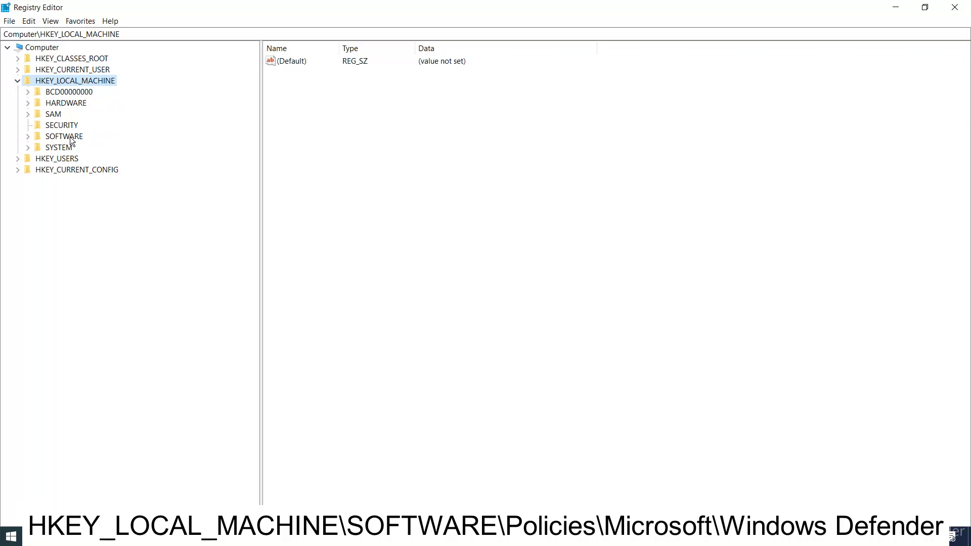
double_click(49, 138)
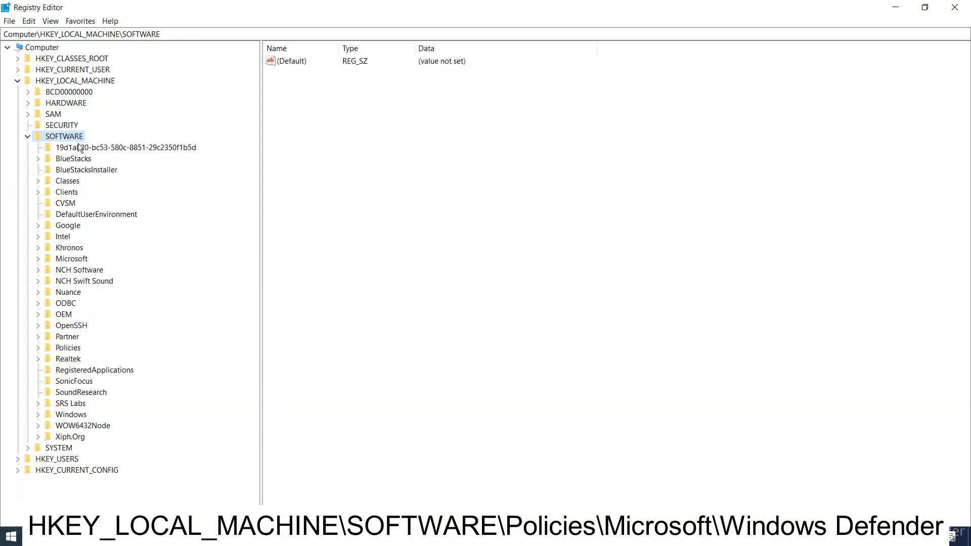
double_click(69, 349)
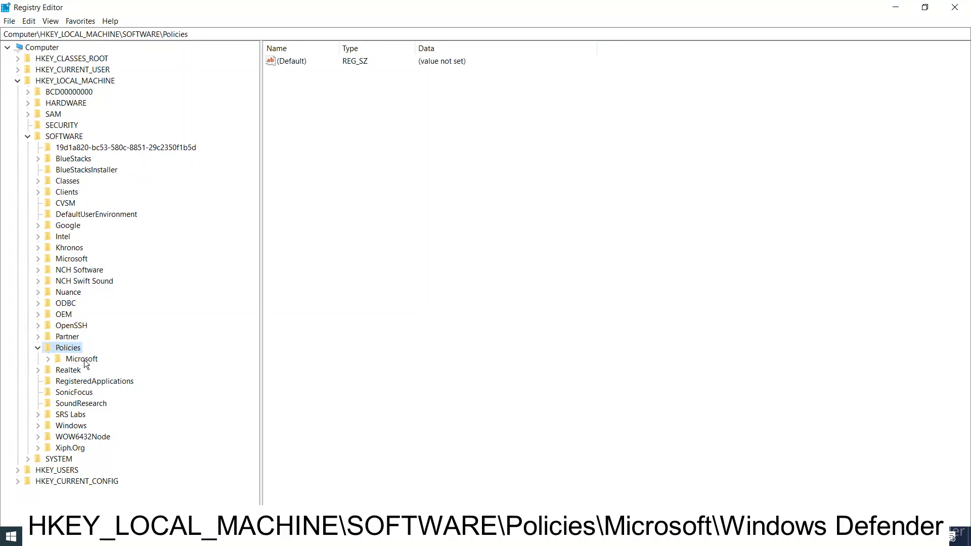
double_click(83, 359)
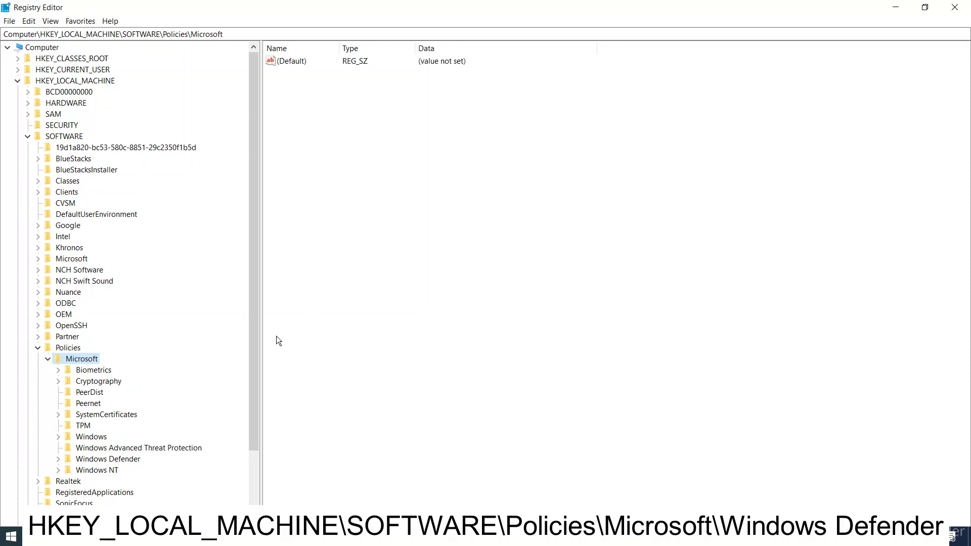
drag(254, 368, 246, 411)
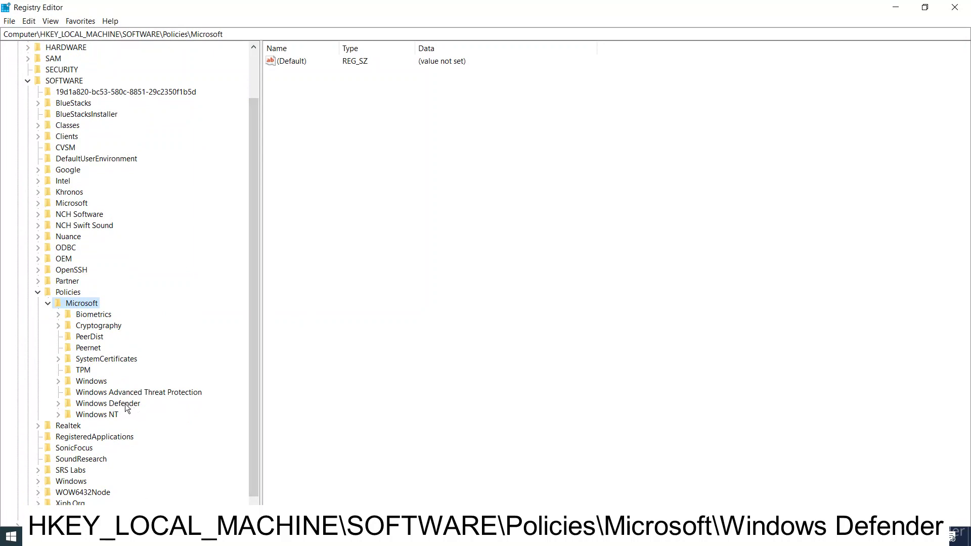
double_click(94, 407)
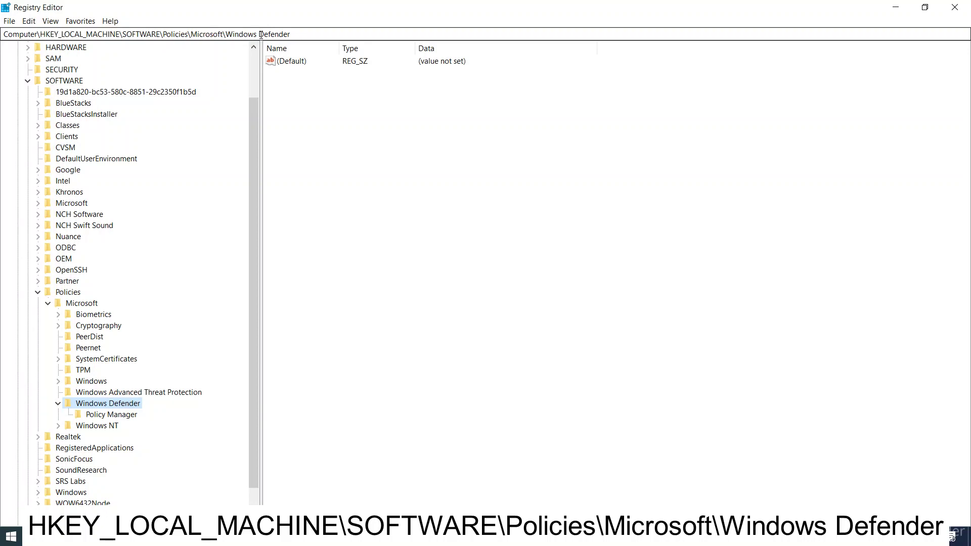
- Create a new DWORD (32-bit) value in the Windows Defender key
click(360, 119)
right_click(361, 120)
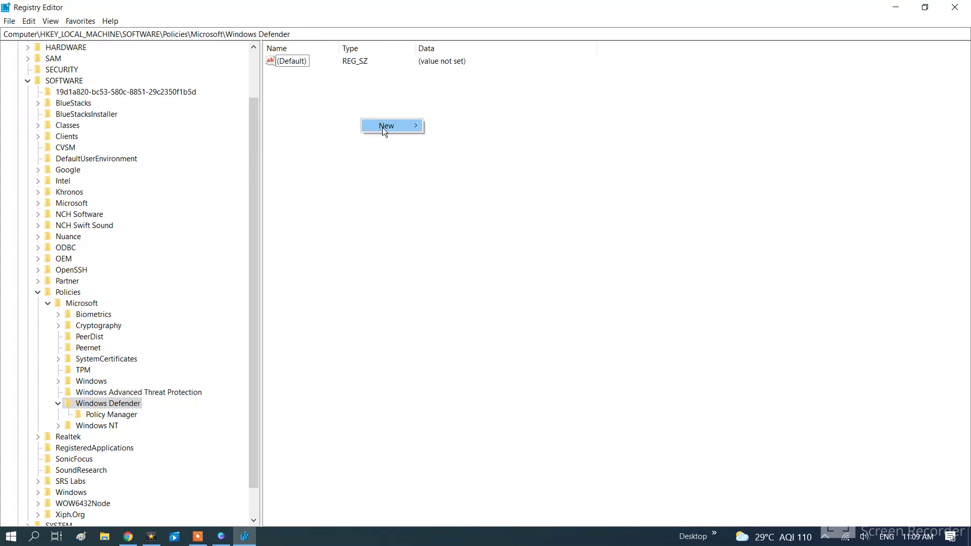
mouse_move(386, 128)
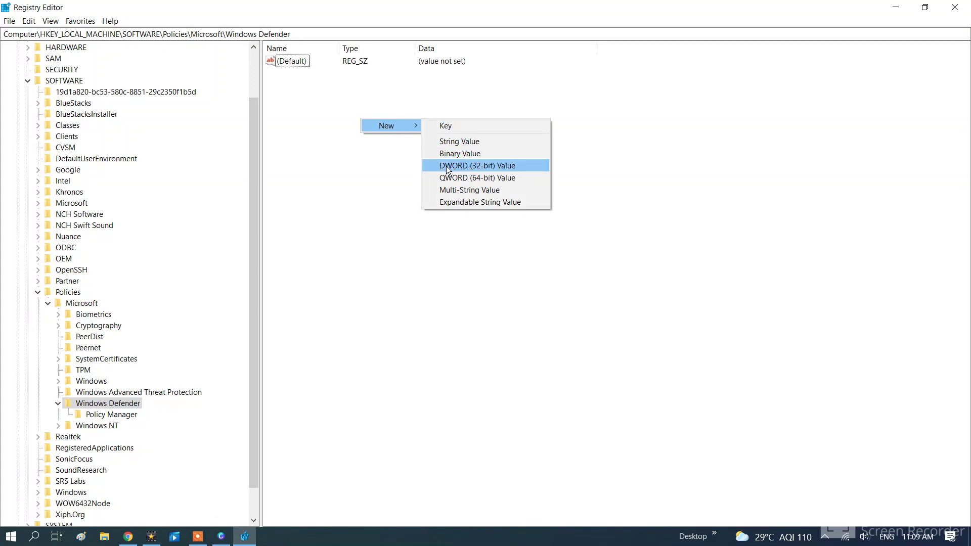
click(494, 165)
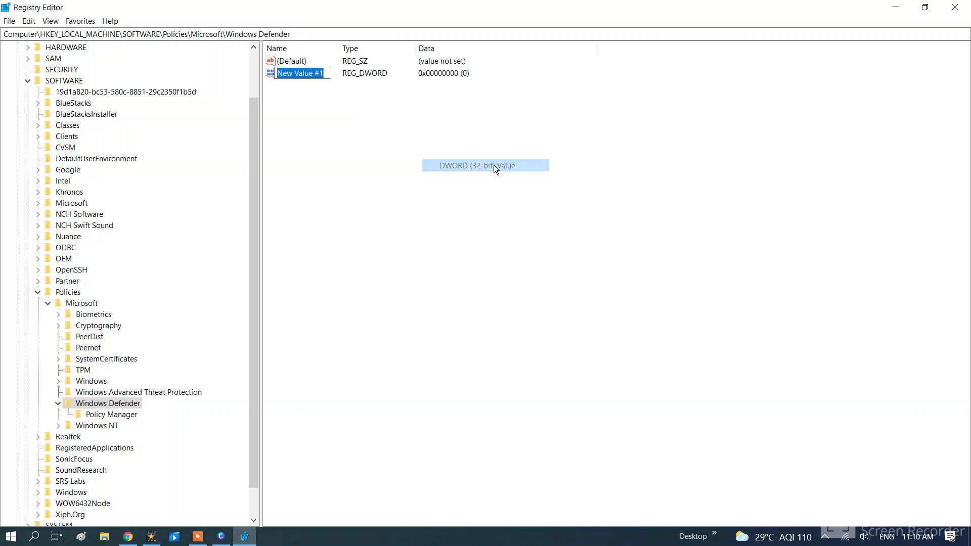
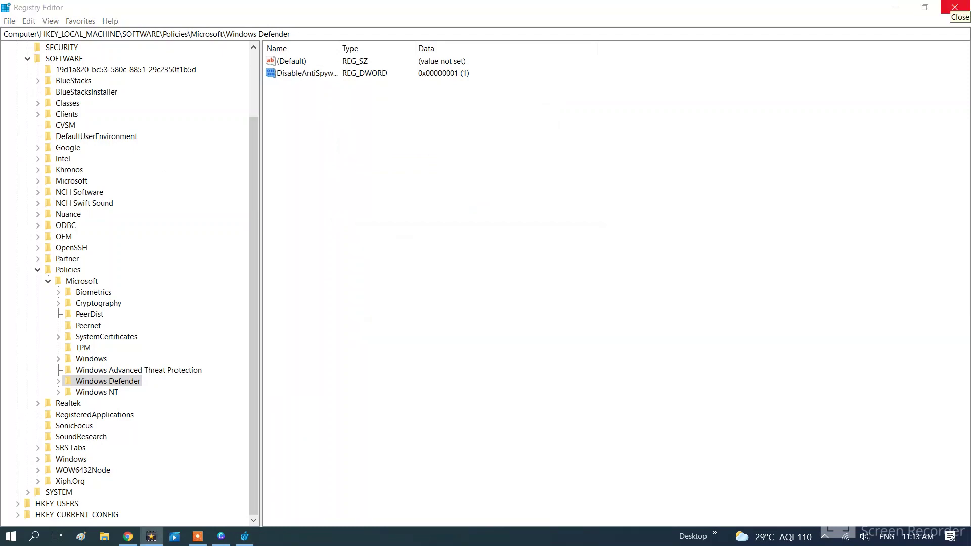
- Close the Registry Editor and return to the desktop
click(955, 6)
right_click(642, 55)
click(674, 96)
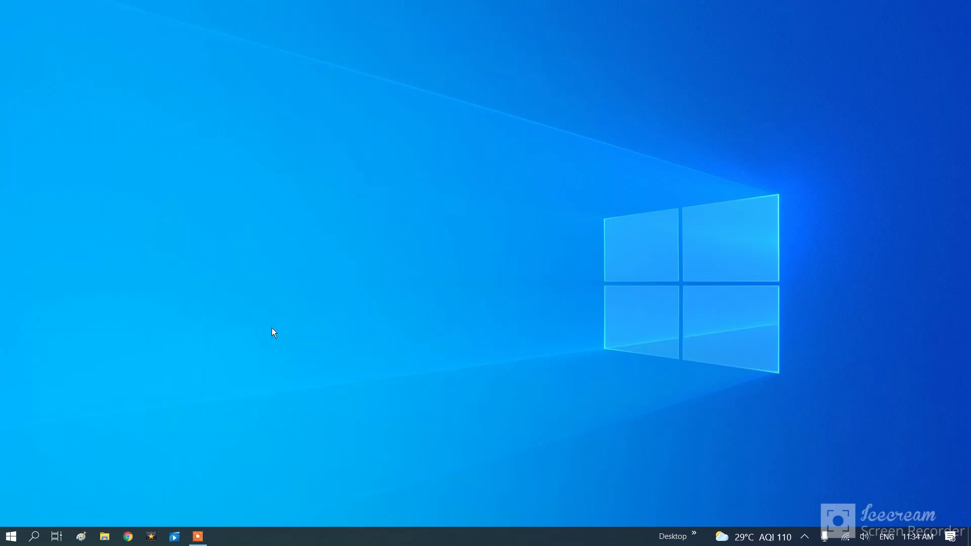
- Search for Windows Security and open the app
click(35, 537)
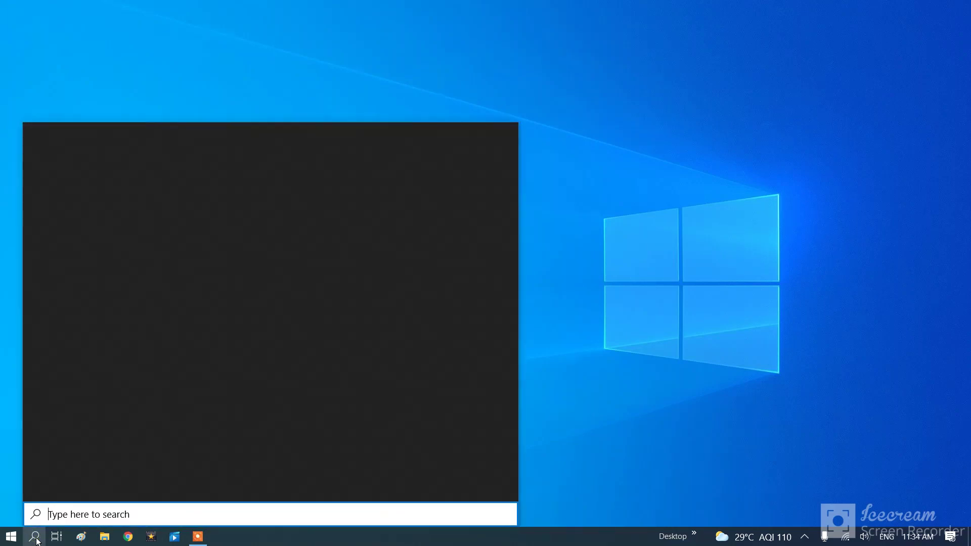
text(windows se)
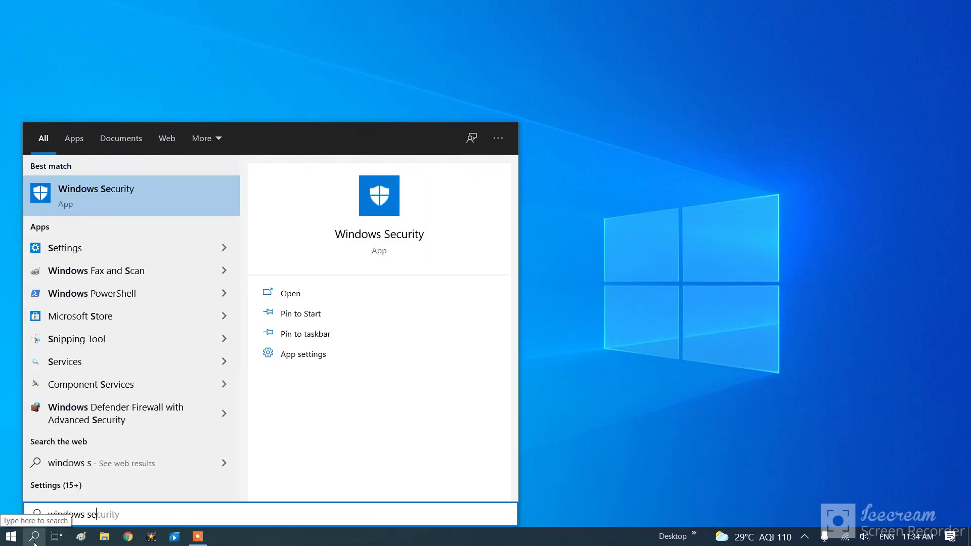
text(c)
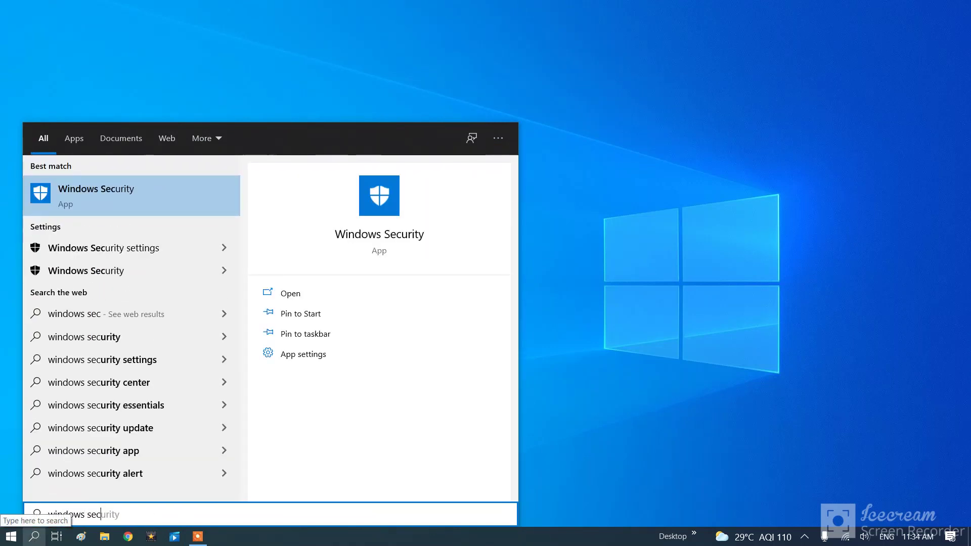
click(93, 192)
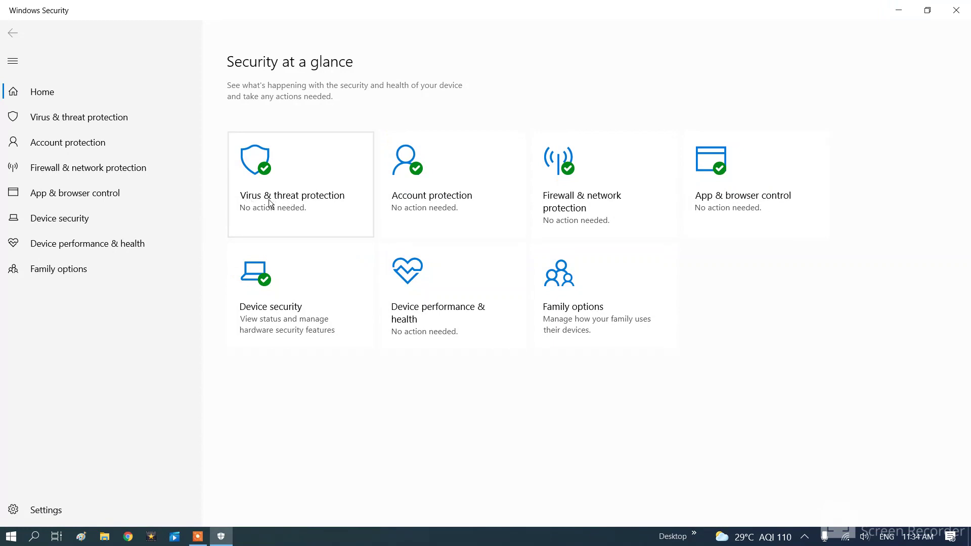
- Open the Virus & threat protection settings from the Virus & threat protection page
click(306, 197)
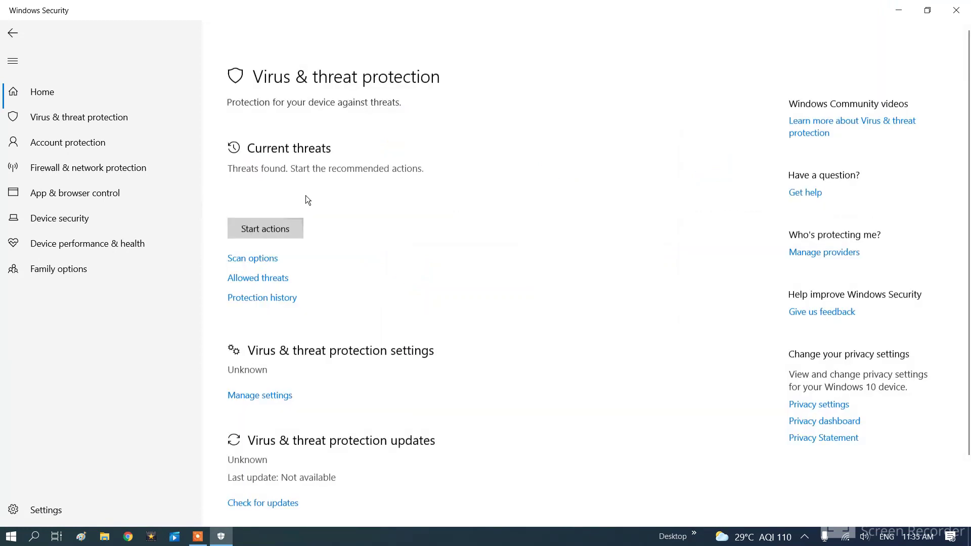
scroll(306, 197, down, 3)
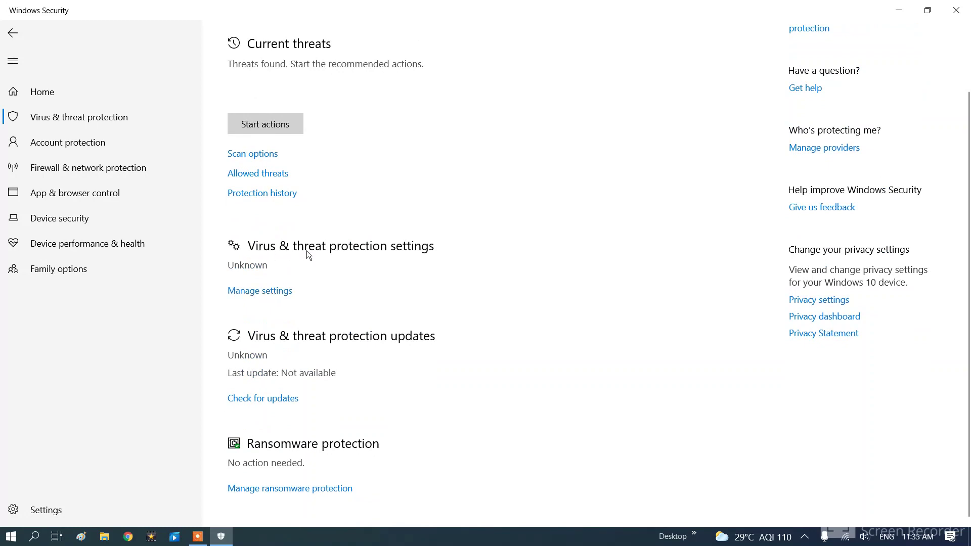
click(260, 292)
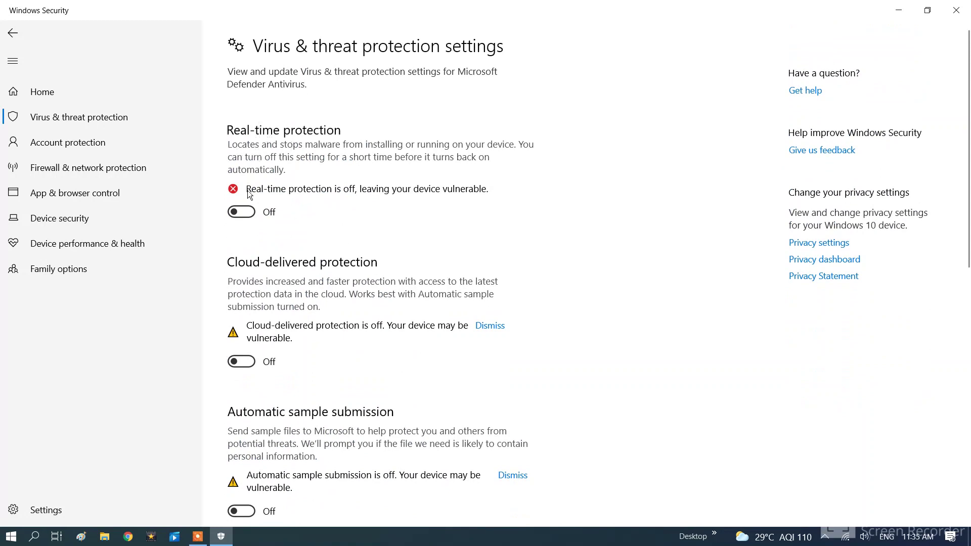
- Try to turn on Real-time protection and Automatic sample submission
click(245, 211)
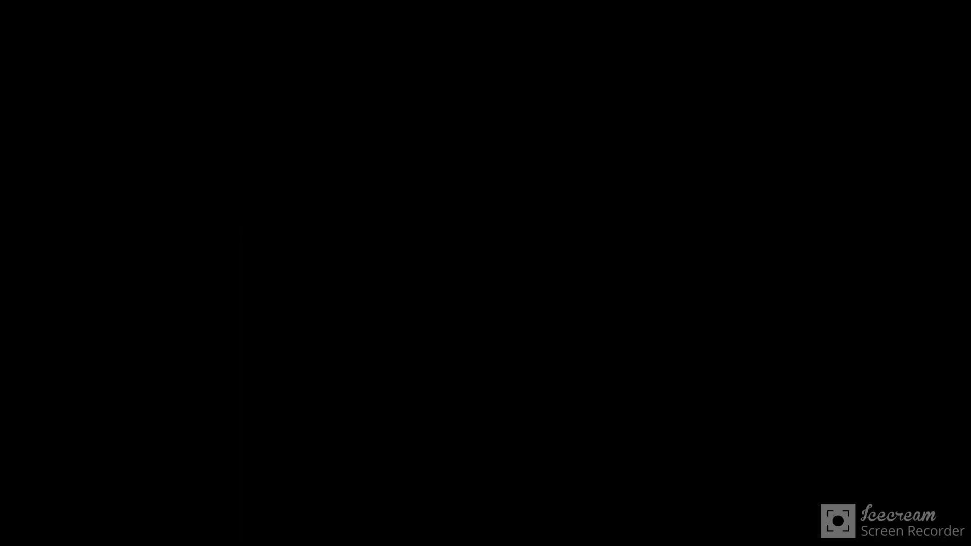
key(Escape)
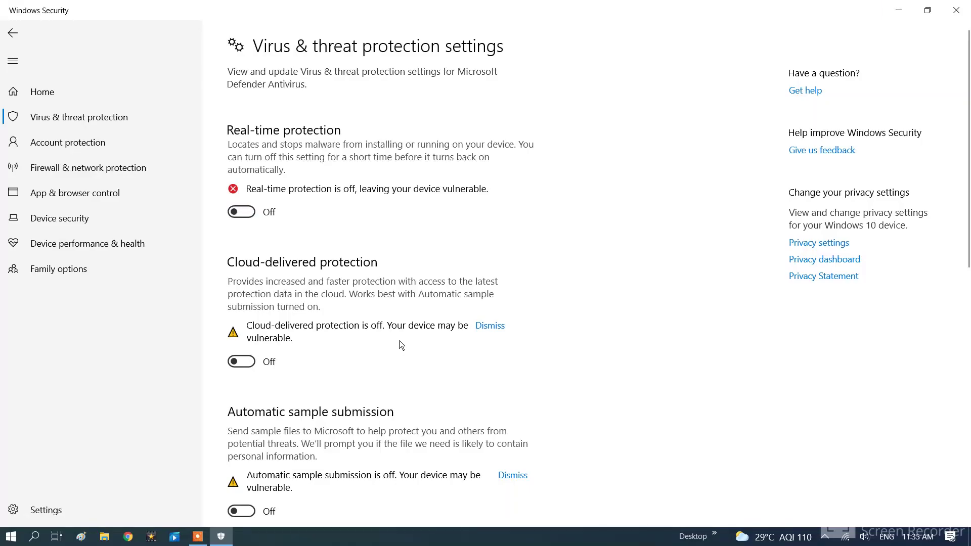
scroll(253, 222, down, 3)
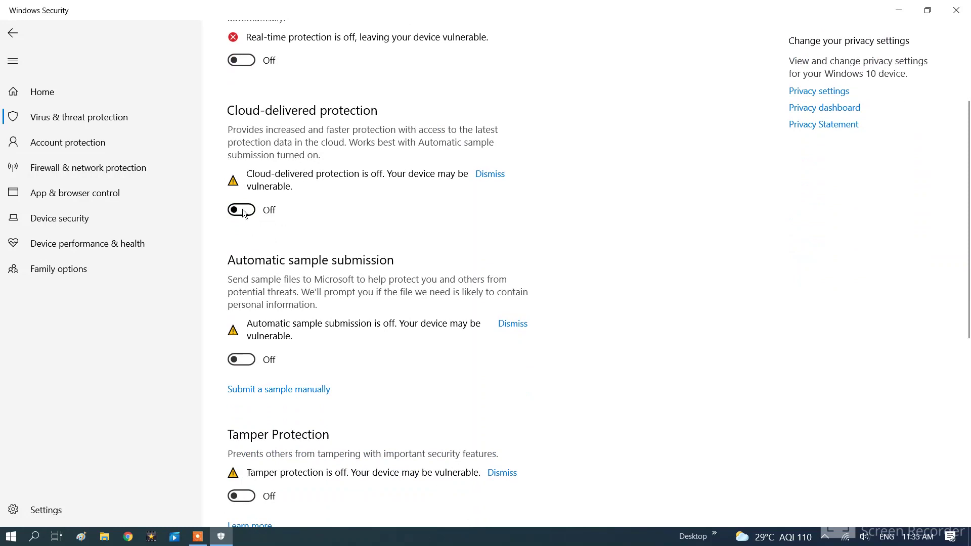
scroll(284, 266, down, 3)
click(245, 208)
- Turn on Tamper Protection and close Windows Security
click(239, 346)
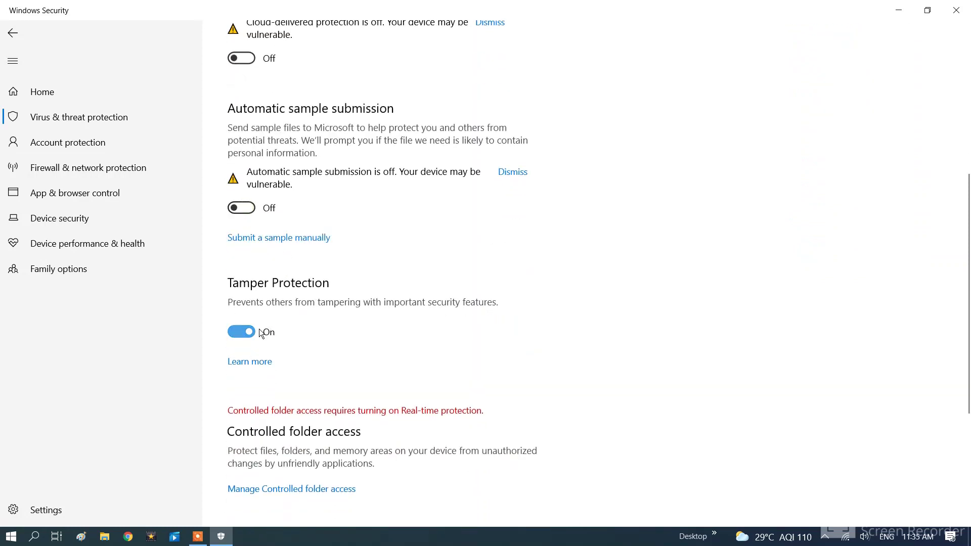
scroll(297, 330, up, 6)
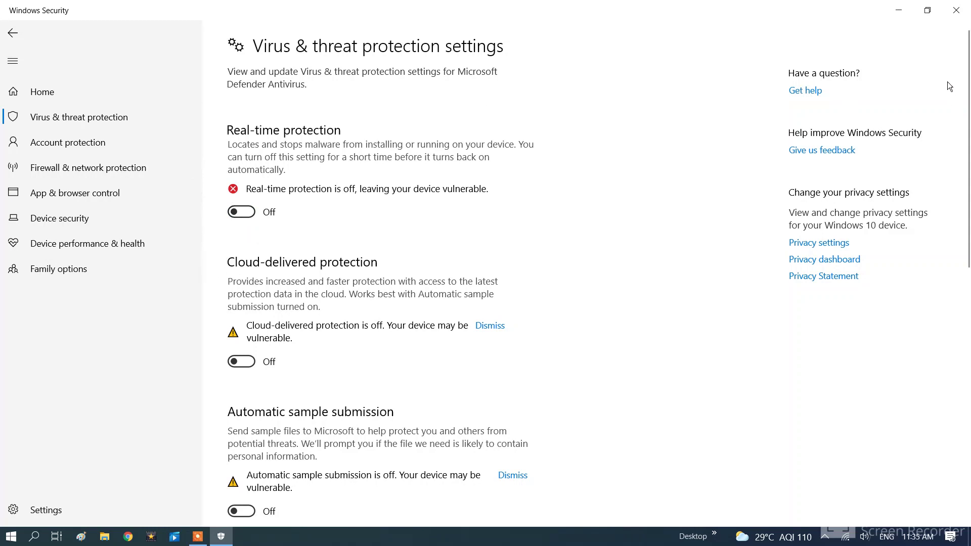
click(967, 15)
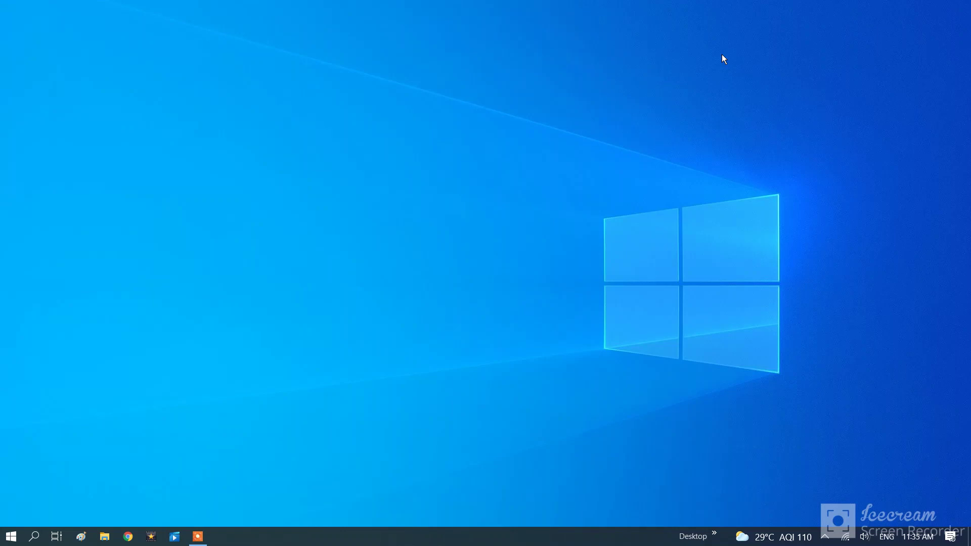
- Launch the Registry Editor by running regedit from the Run dialog
key(super+r)
drag(145, 402, 511, 210)
click(512, 233)
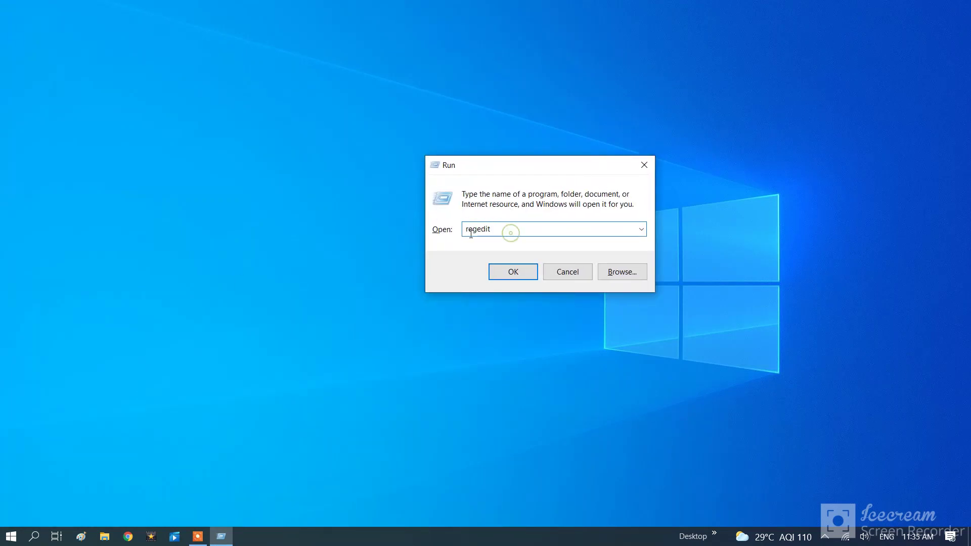
click(513, 273)
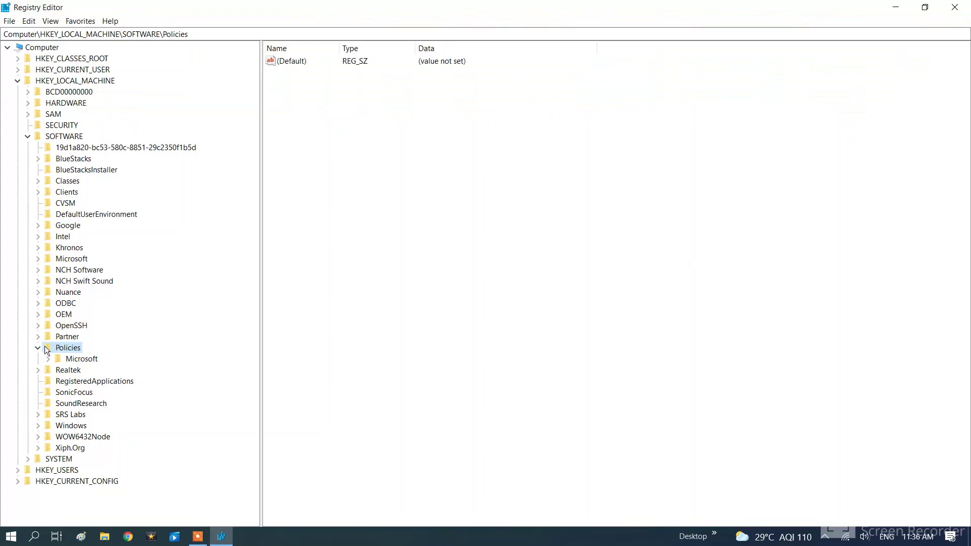
- Collapse the Policies, SOFTWARE and HKEY_LOCAL_MACHINE branches of the registry tree
click(37, 348)
click(31, 138)
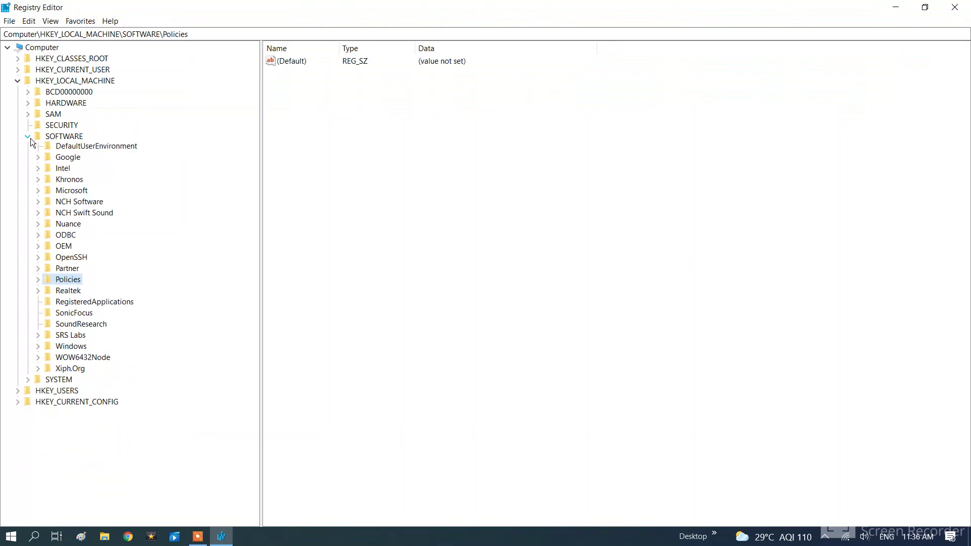
click(19, 79)
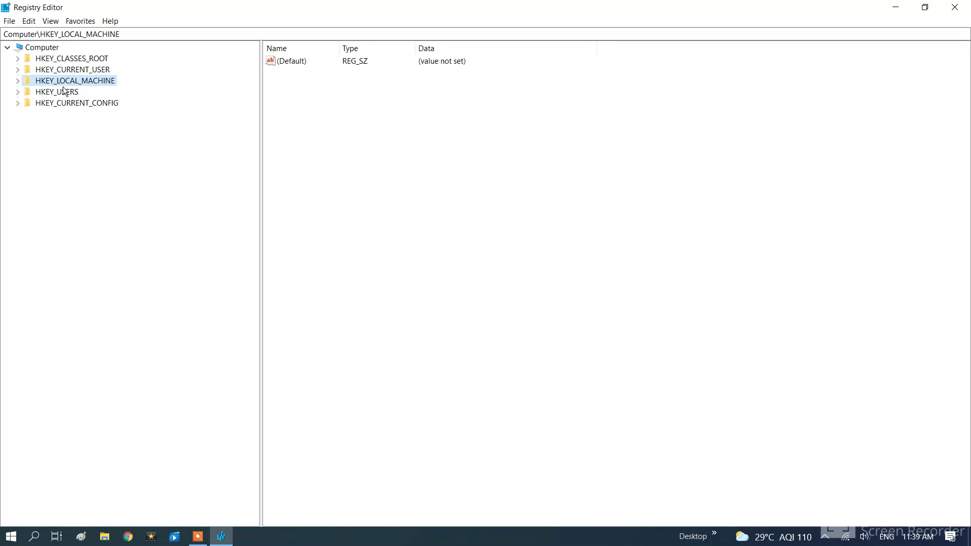
- Expand the registry tree to the key HKEY_LOCAL_MACHINE\SOFTWARE\Policies\Microsoft\Windows Defender
double_click(77, 81)
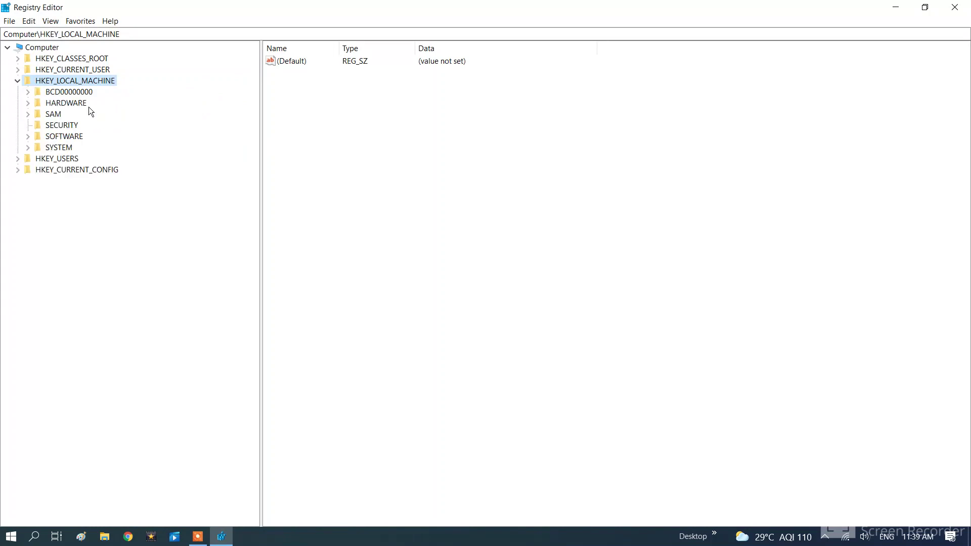
double_click(62, 138)
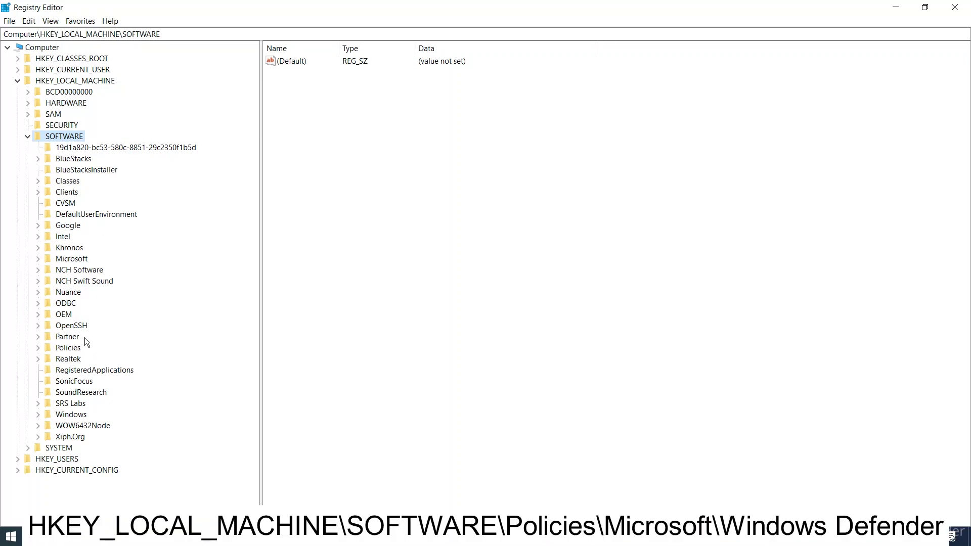
double_click(73, 351)
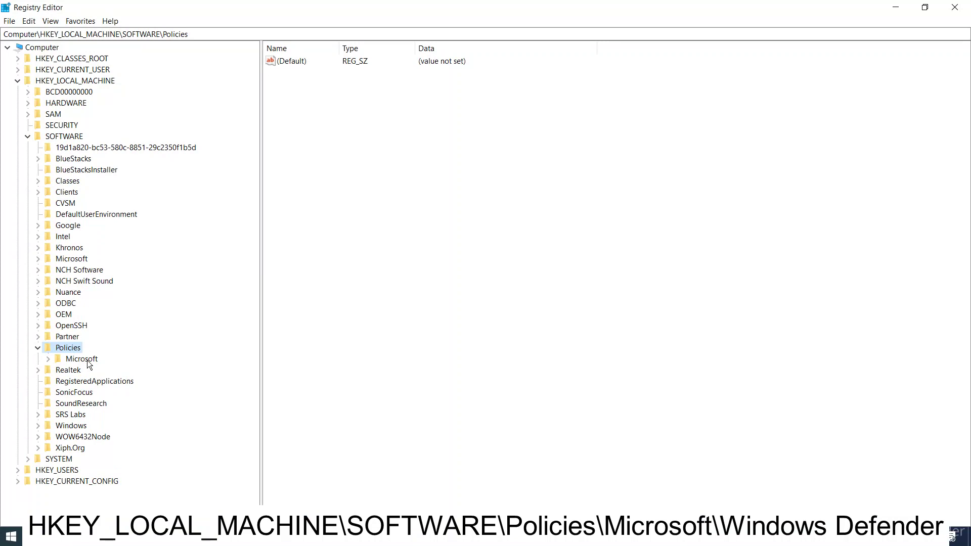
double_click(88, 360)
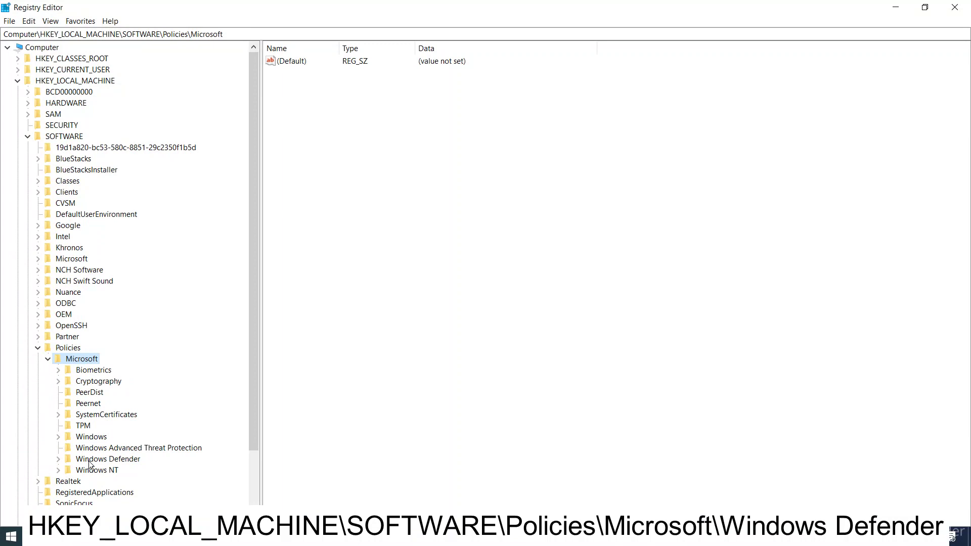
double_click(111, 460)
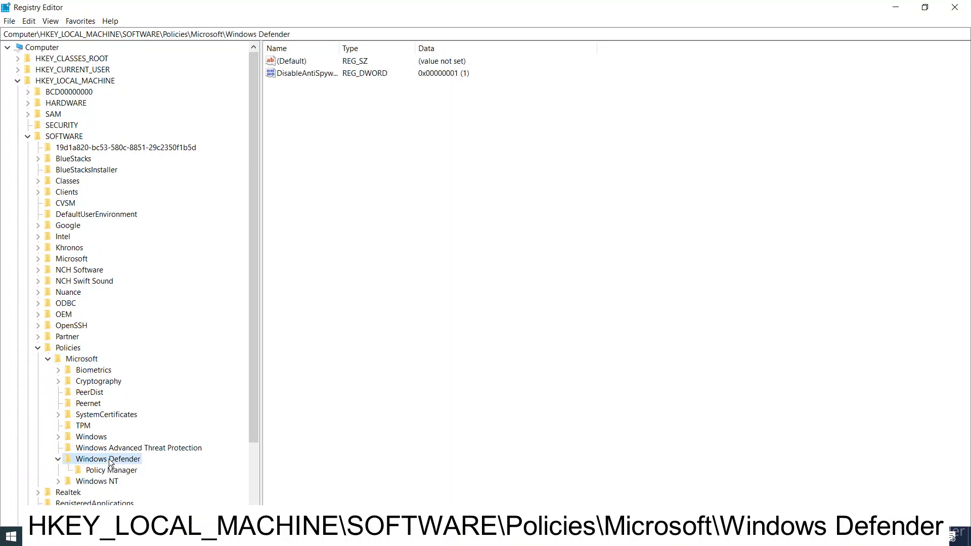
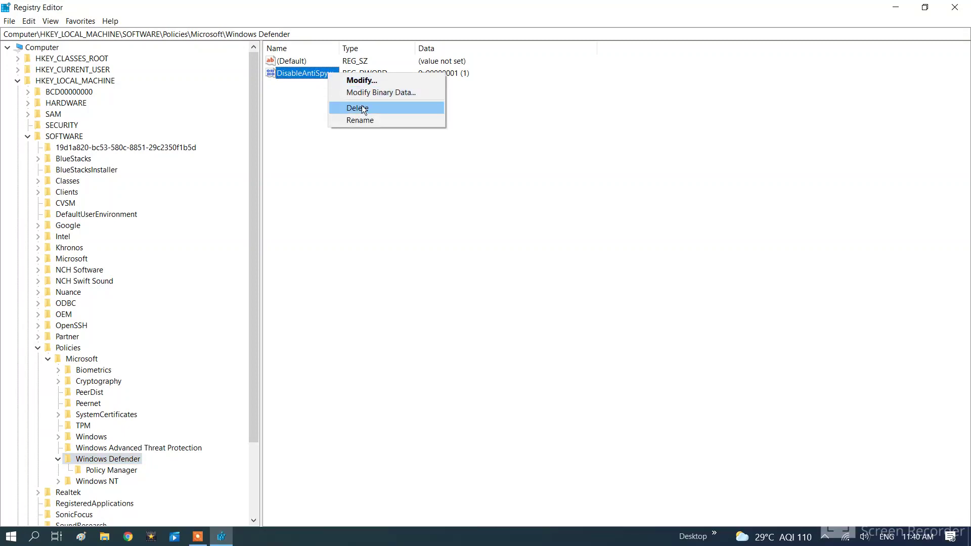
- Permanently delete the DisableAntiSpyware value from the Windows Defender key and close the Registry Editor
click(363, 108)
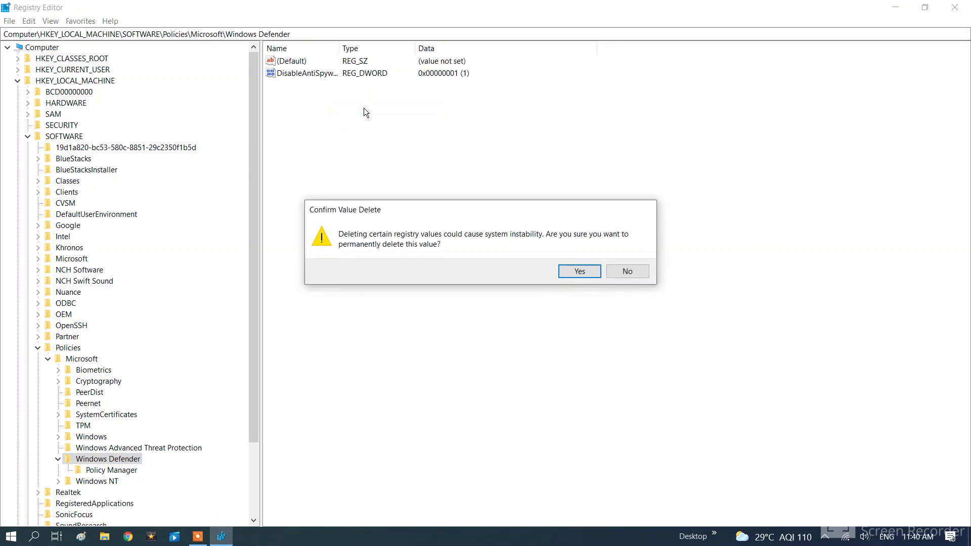
click(583, 271)
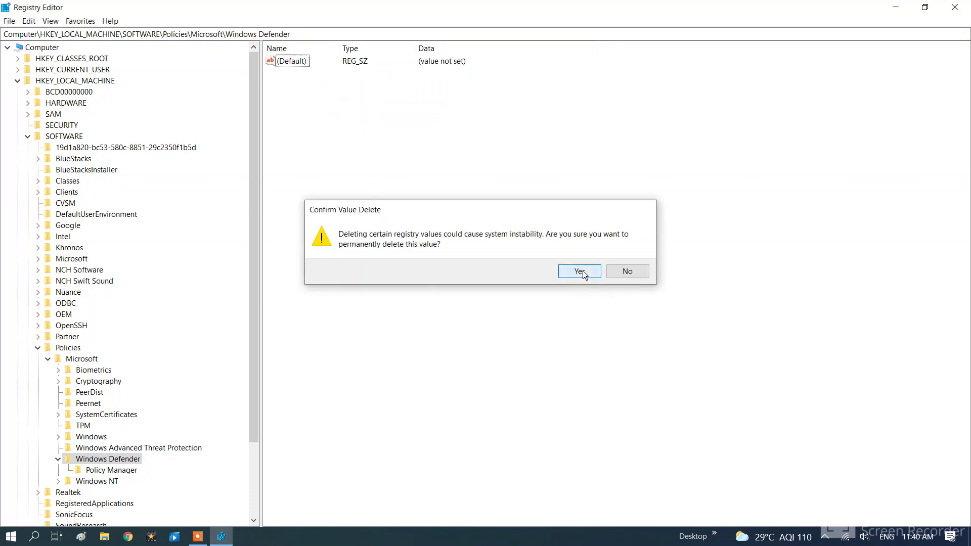
click(957, 9)
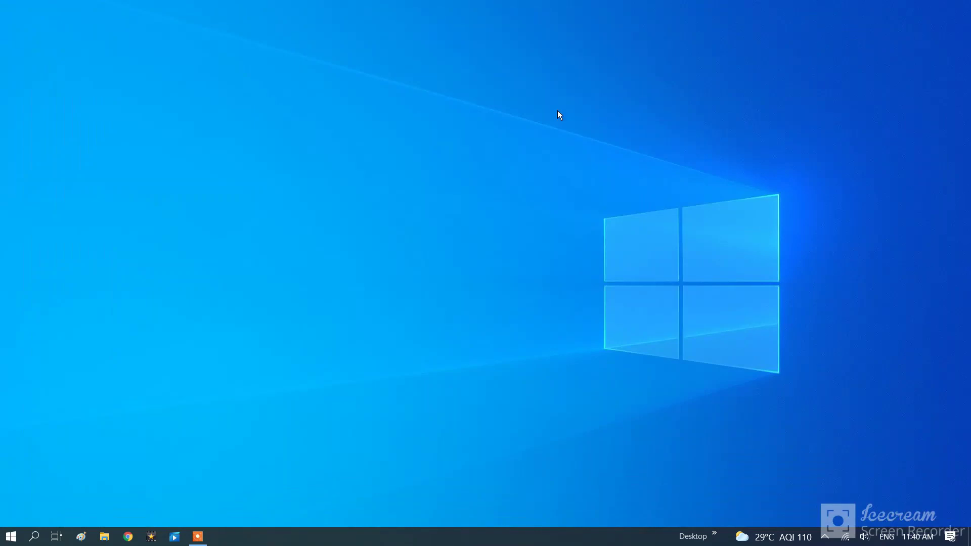